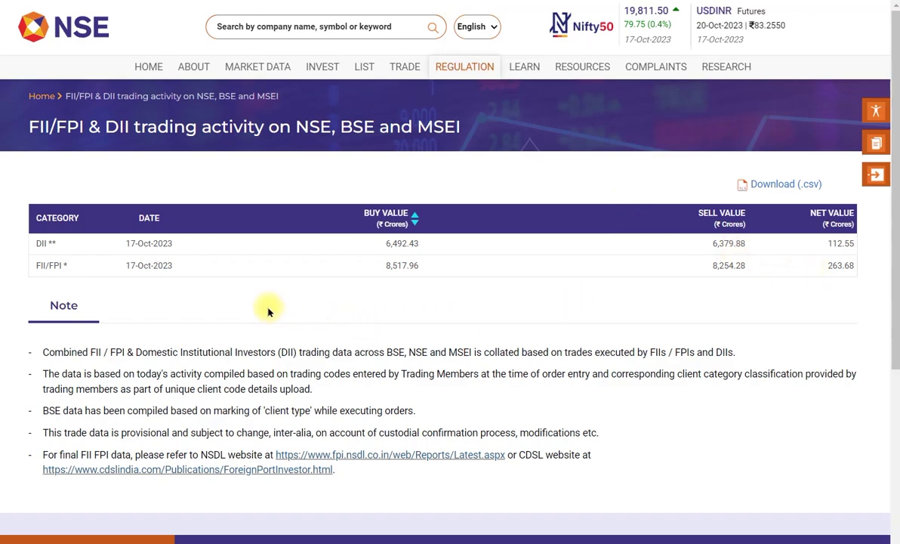
- Review the DII and FII/FPI net figures on NSE, then switch to the Economic Times Trident article
drag(27, 235, 861, 280)
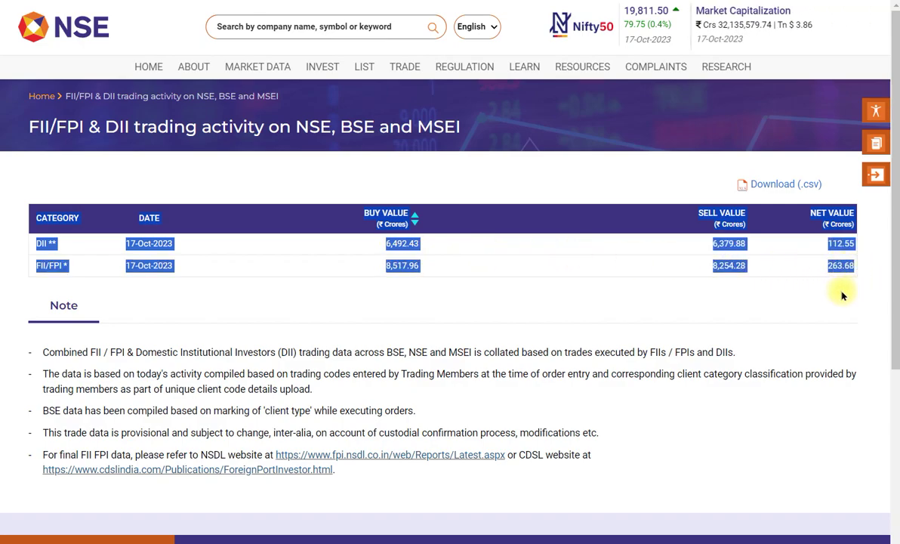
click(844, 295)
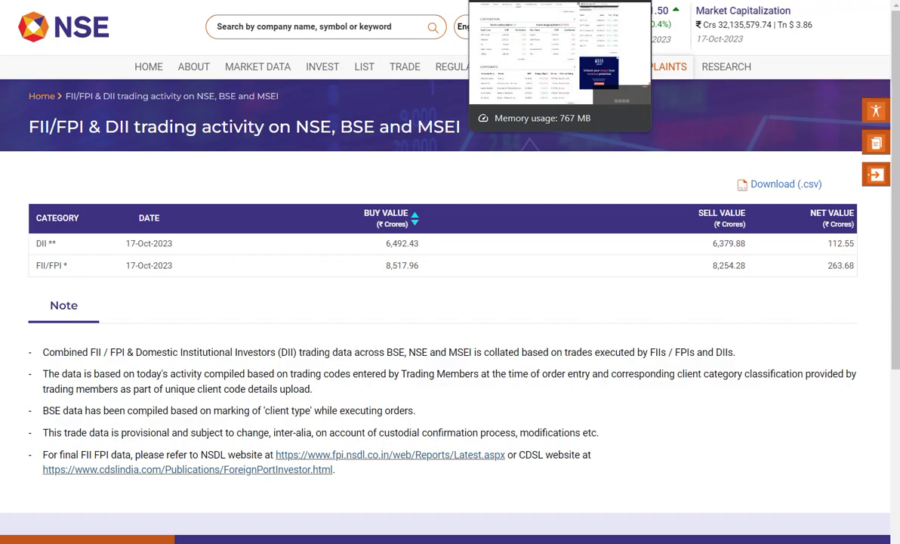
key(ctrl+Tab)
key(ctrl+Tab)
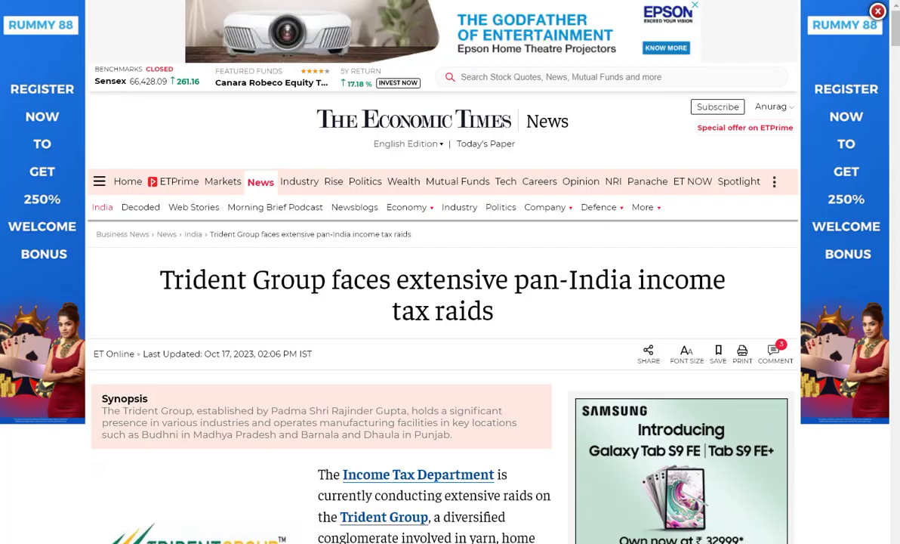
key(ctrl+Tab)
key(ctrl+Tab)
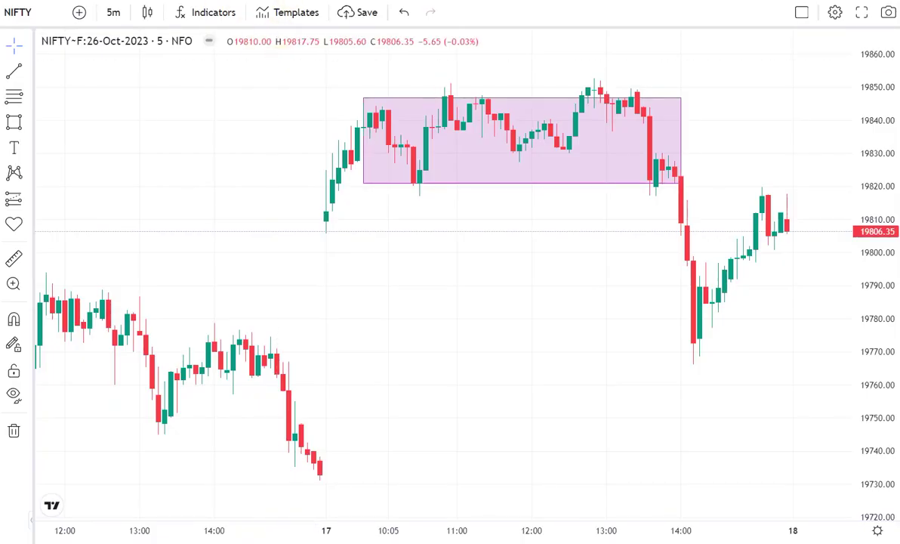
- Switch to the annotated NIFTY daily chart, then bring up the Nifty high low close workbook
key(ctrl+Tab)
mouse_move(548, 538)
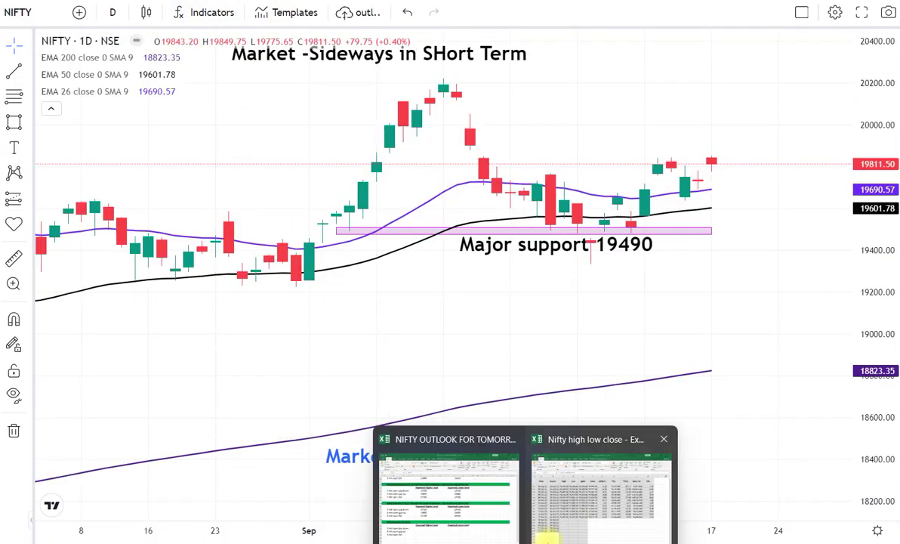
click(537, 483)
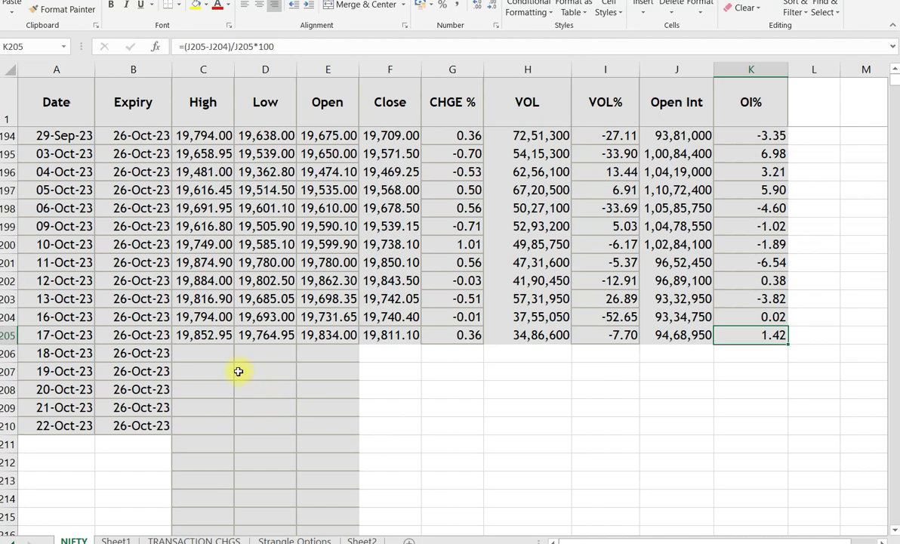
click(502, 335)
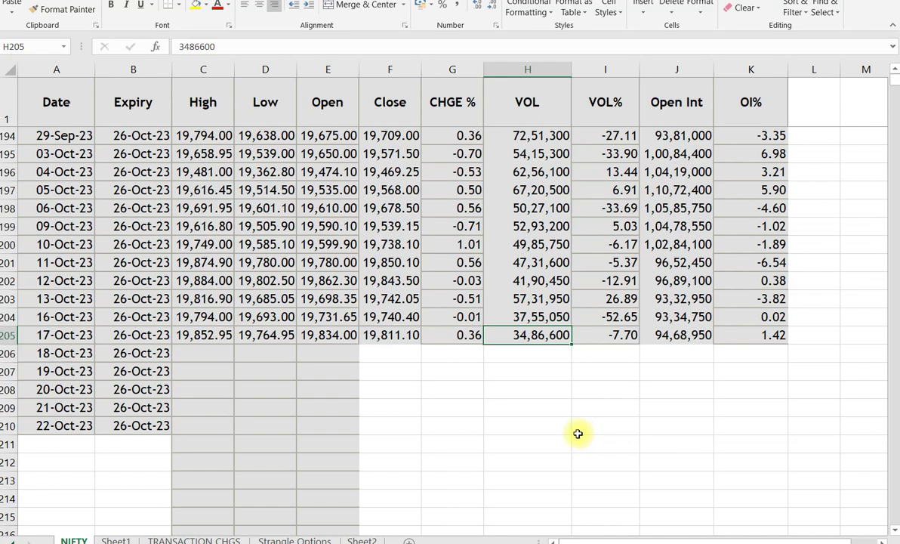
click(596, 315)
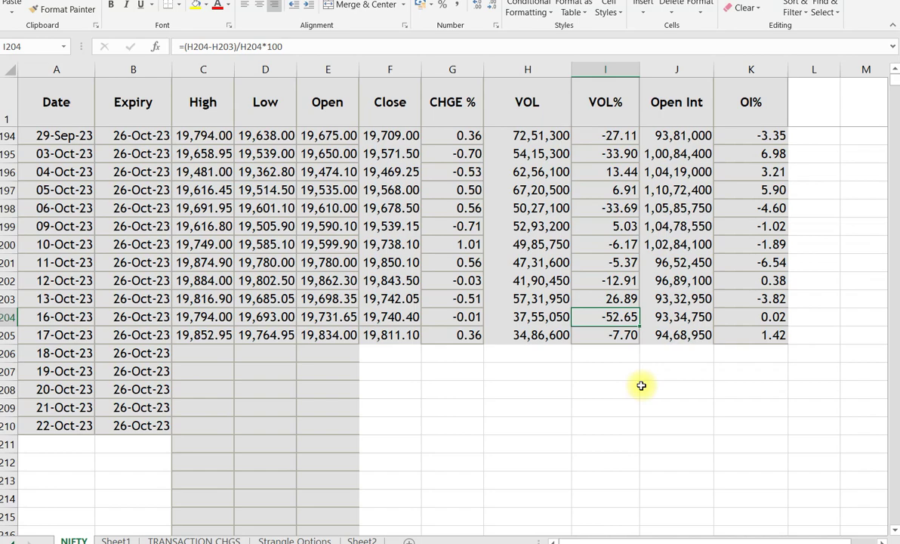
click(509, 298)
click(516, 316)
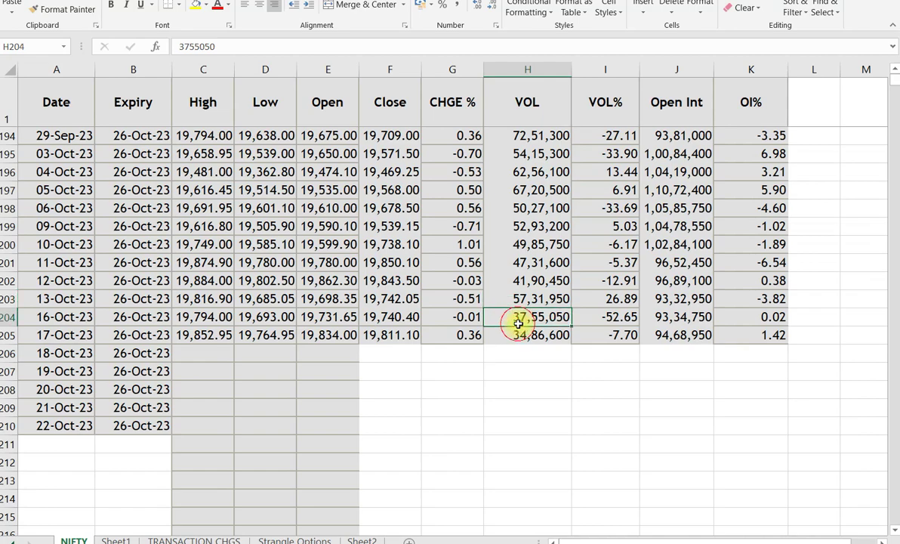
click(605, 316)
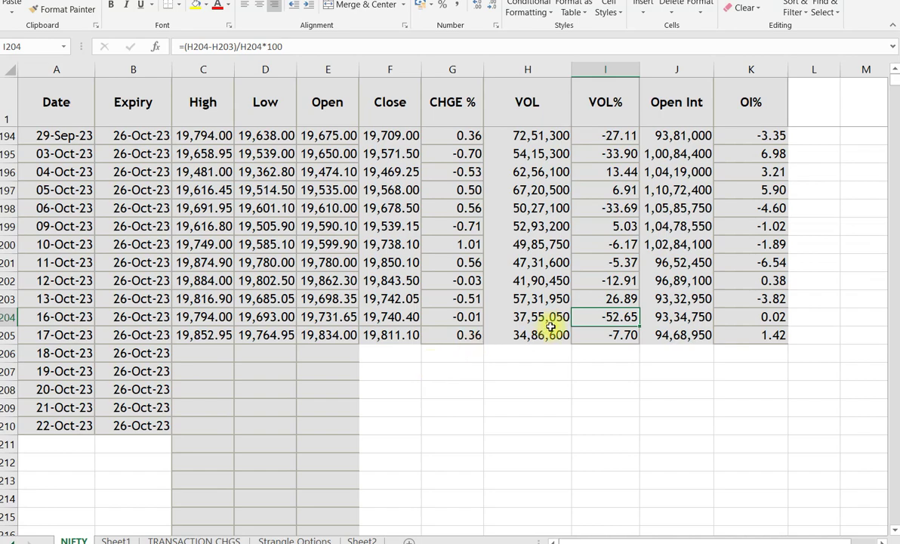
click(737, 337)
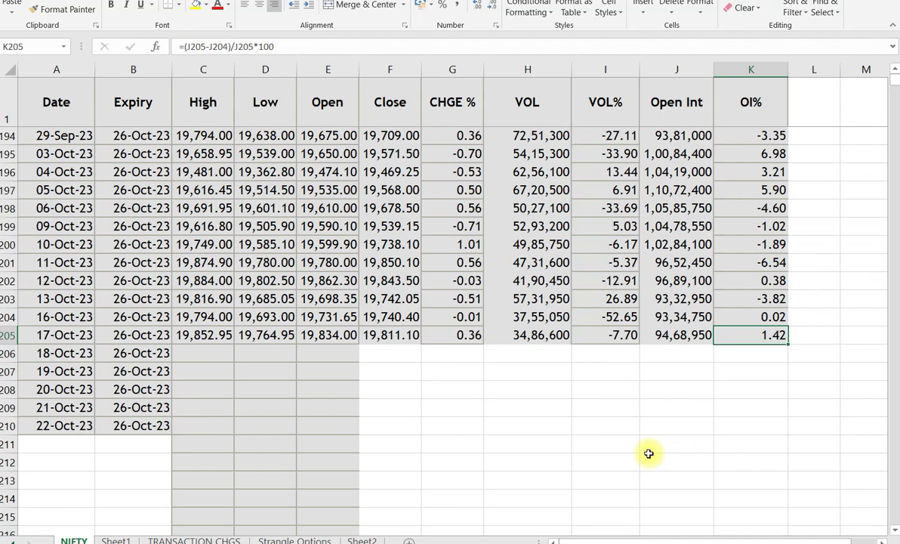
click(395, 335)
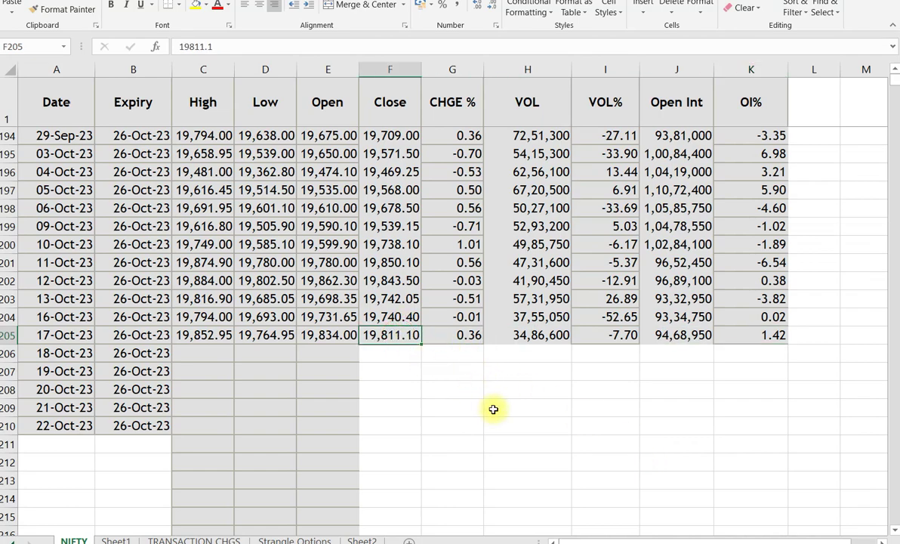
drag(392, 317, 404, 336)
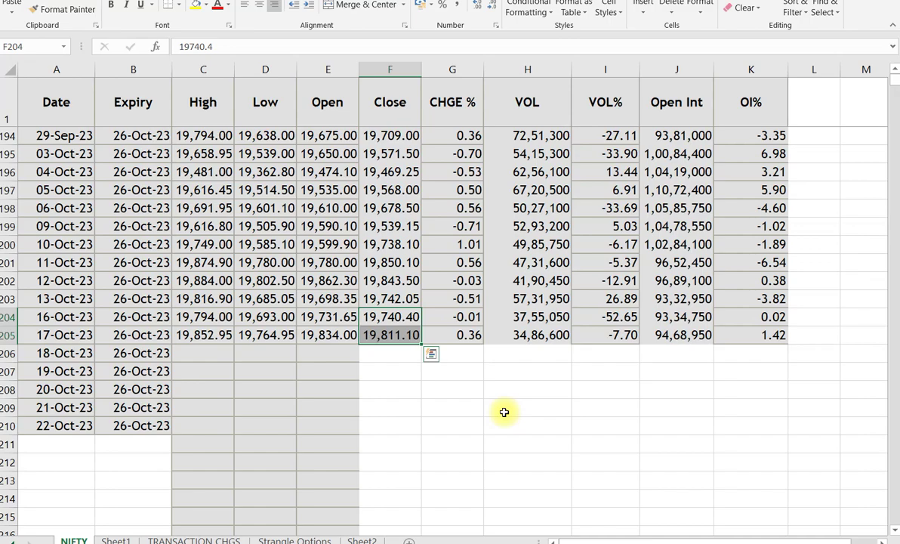
- Return to the NIFTY chart, then bring the Nifty outlook workbook forward
mouse_move(553, 538)
click(589, 483)
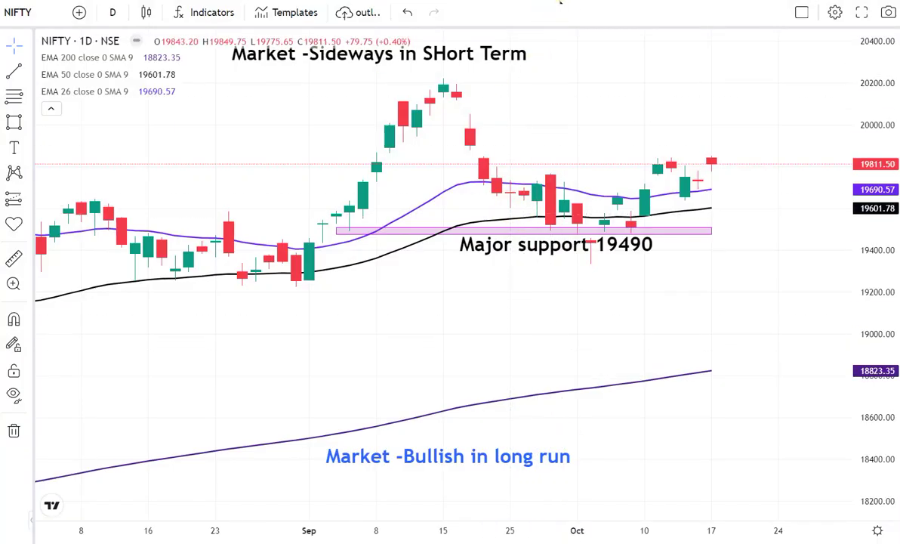
mouse_move(510, 540)
click(462, 519)
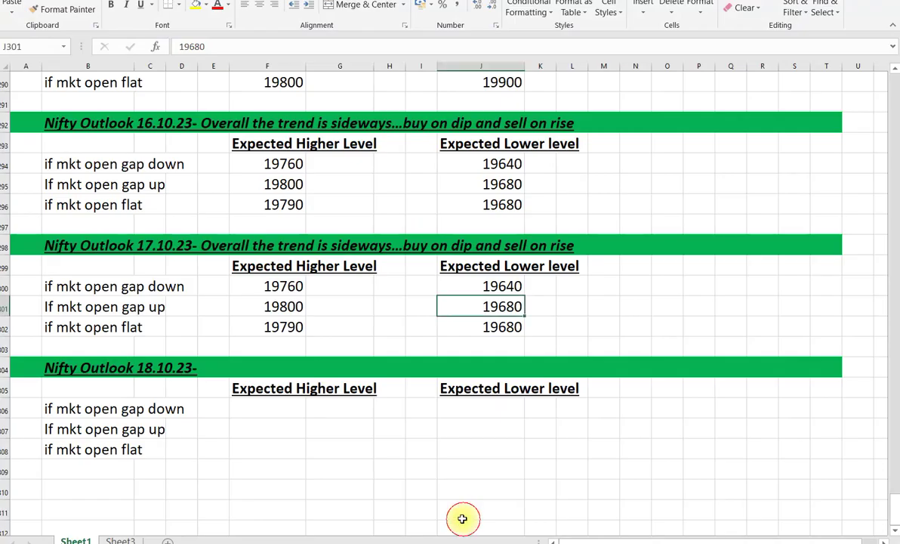
- Review the 17.10.23 gap-up and flat-open levels in B301, F302, F301 and J301
click(92, 308)
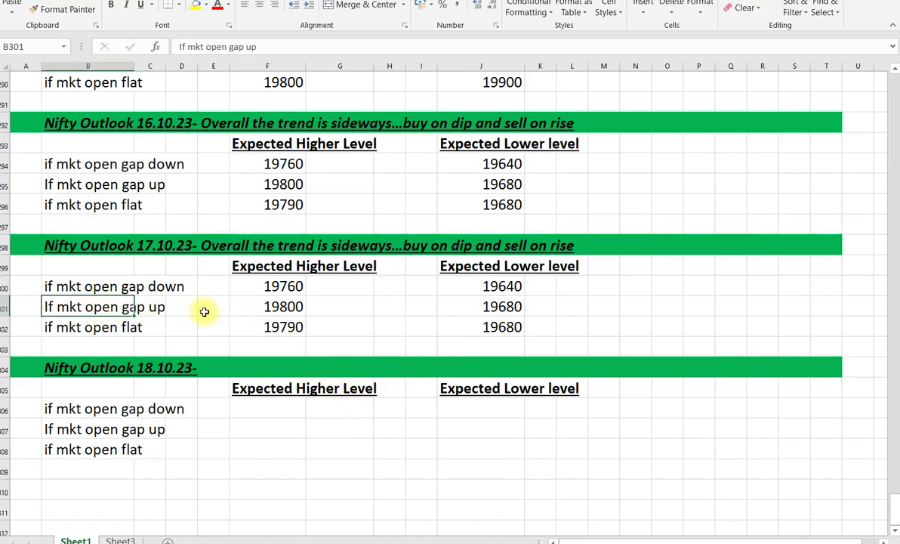
click(266, 320)
click(281, 306)
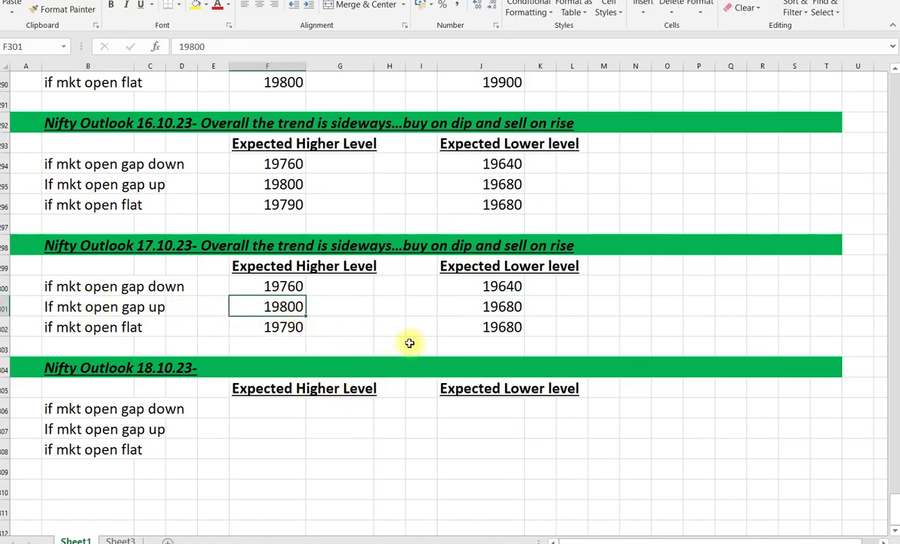
click(518, 308)
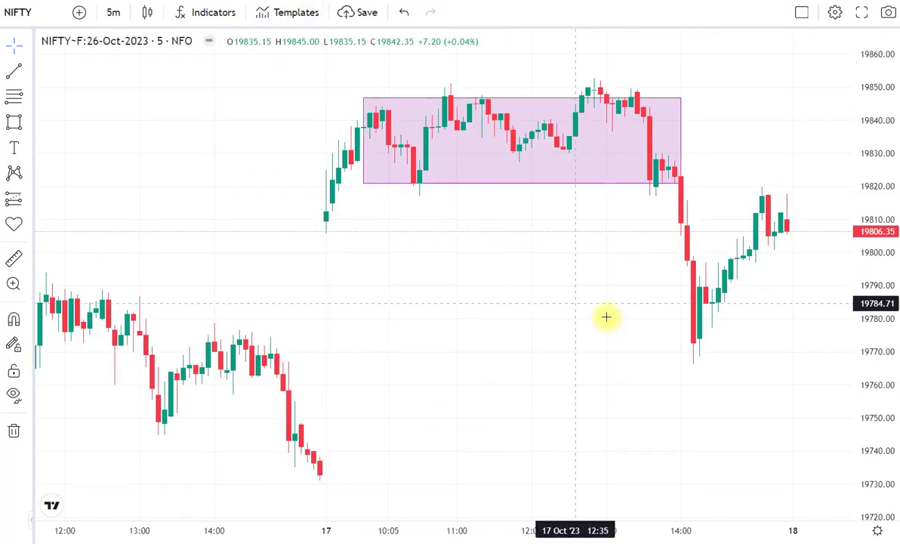
- Scroll through the TradingView NIFTY and NIFTY-F 5-minute charts
scroll(653, 338, up, 3)
scroll(647, 338, down, 3)
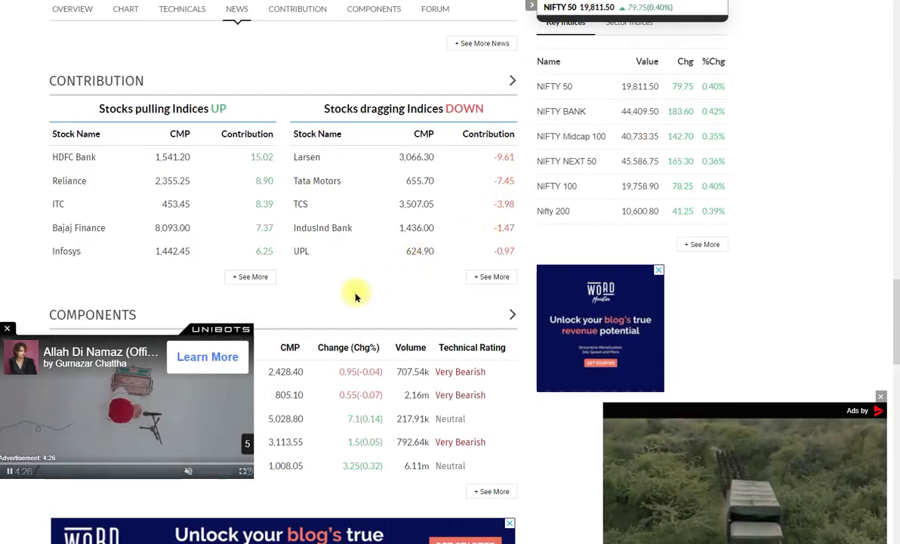
- Close the floating video and WORD banner ads on the Moneycontrol page
click(7, 328)
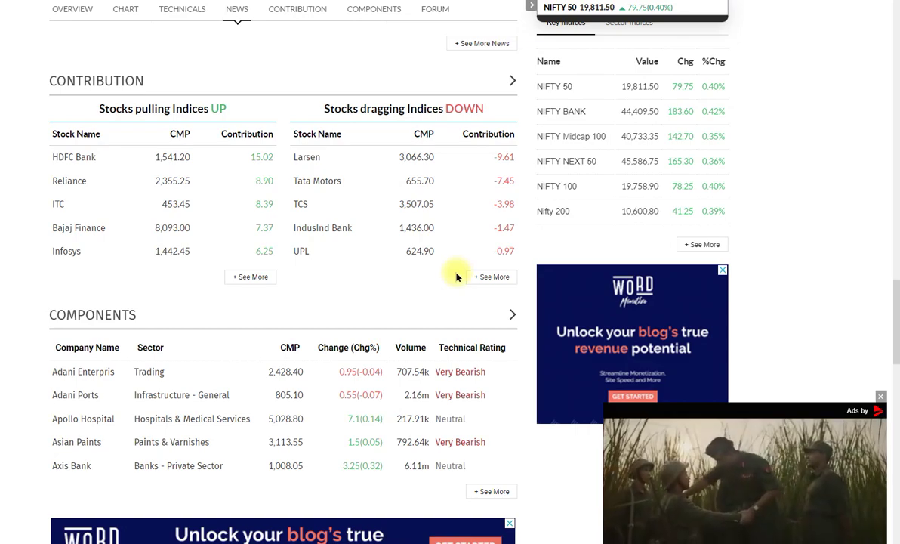
click(882, 398)
click(722, 271)
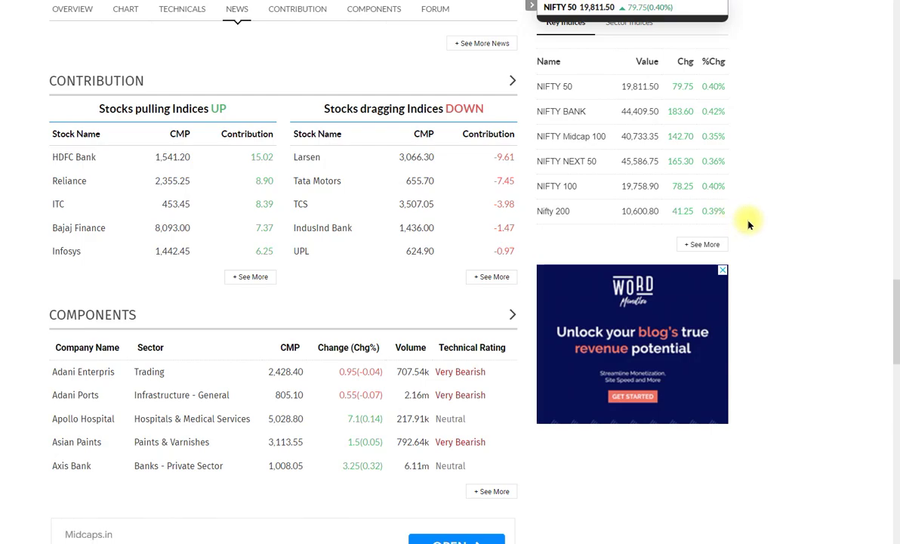
scroll(748, 223, up, 3)
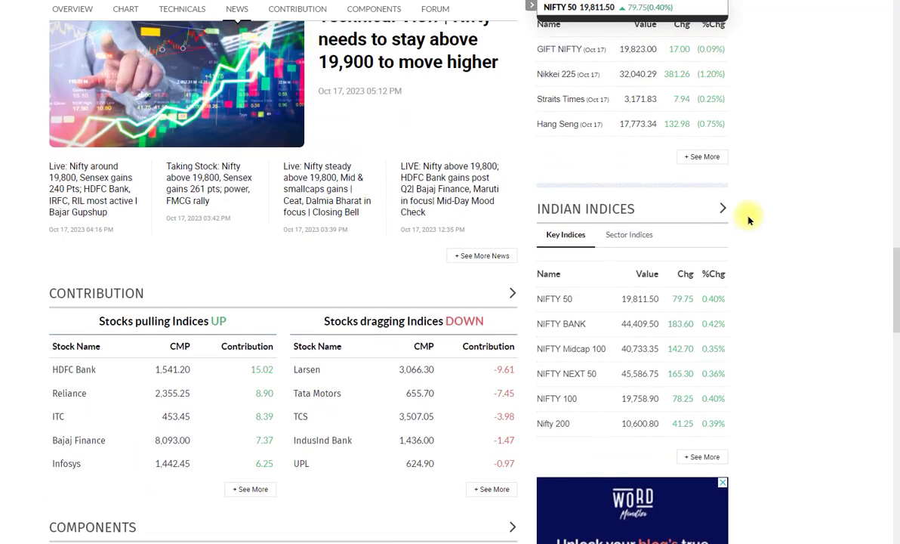
scroll(758, 220, up, 4)
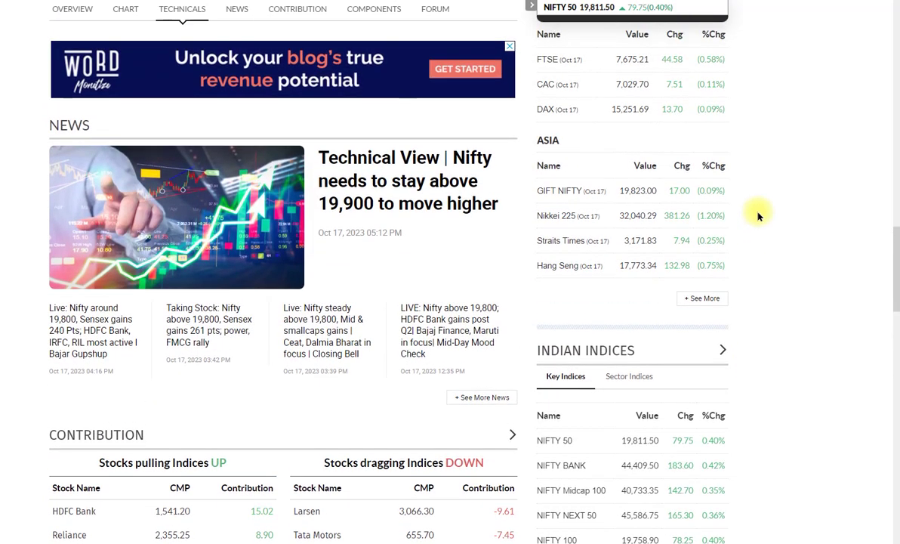
scroll(759, 217, up, 2)
scroll(760, 161, down, 1)
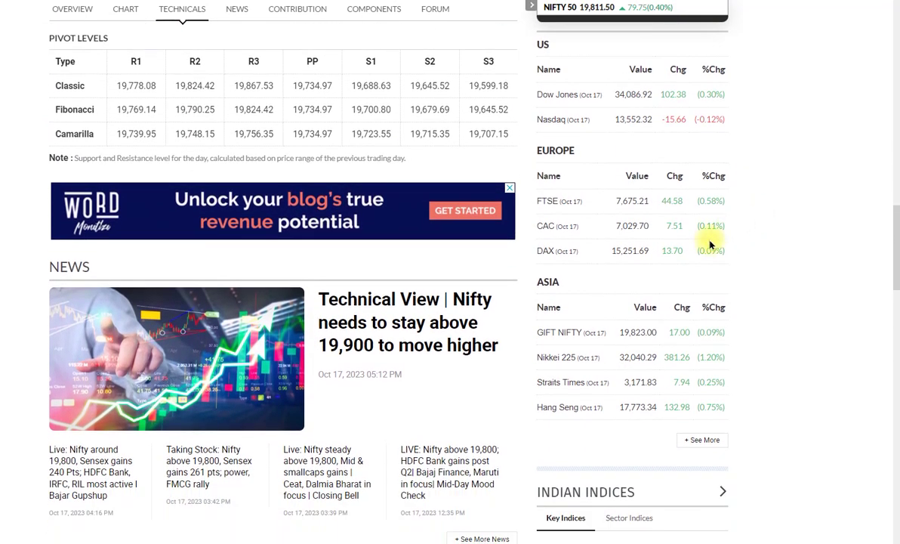
- Review the FTSE to DAX rows in the Europe indices table and dismiss the car ad
drag(539, 193, 730, 262)
click(766, 258)
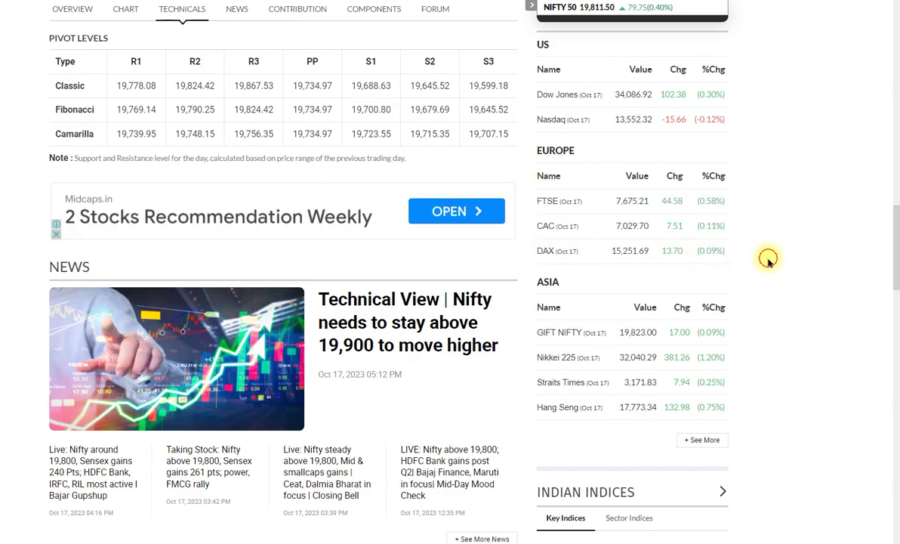
scroll(768, 262, down, 5)
scroll(769, 262, up, 3)
scroll(769, 262, up, 2)
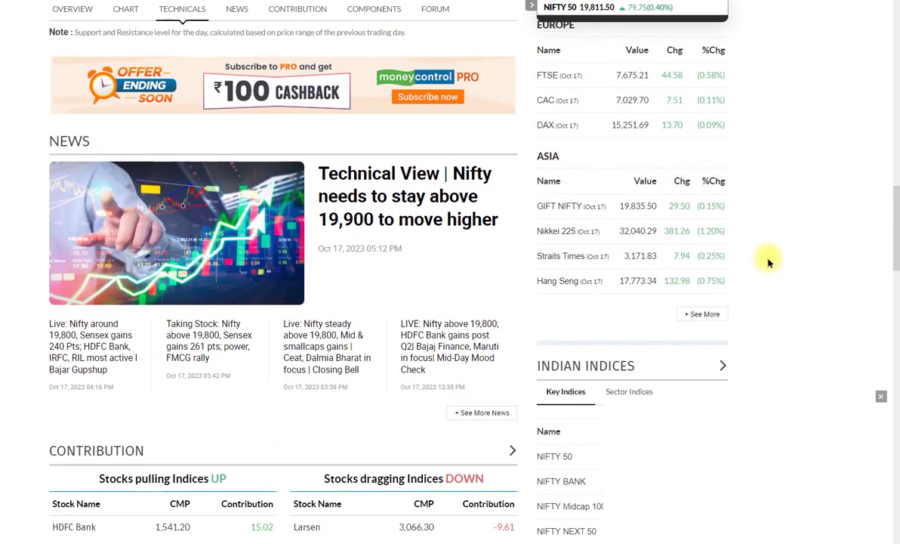
scroll(768, 262, up, 1)
click(835, 407)
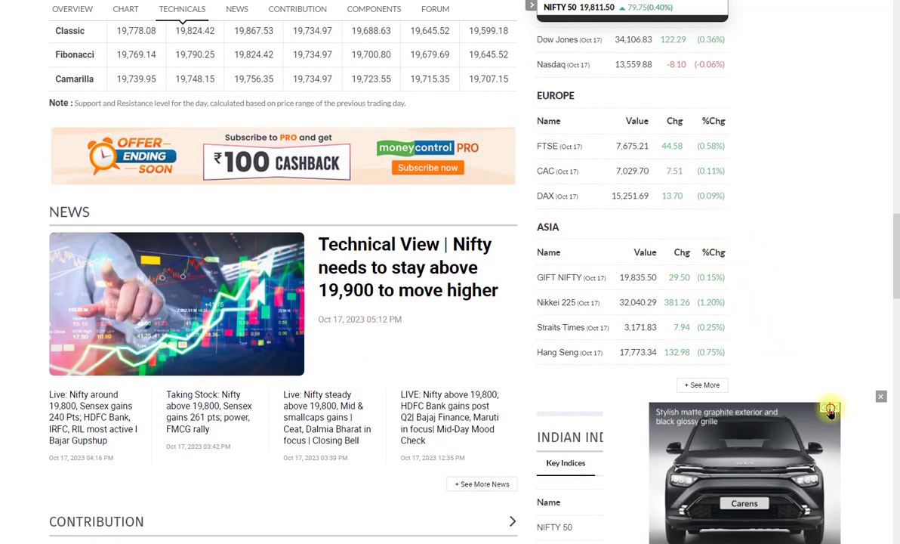
scroll(790, 362, up, 3)
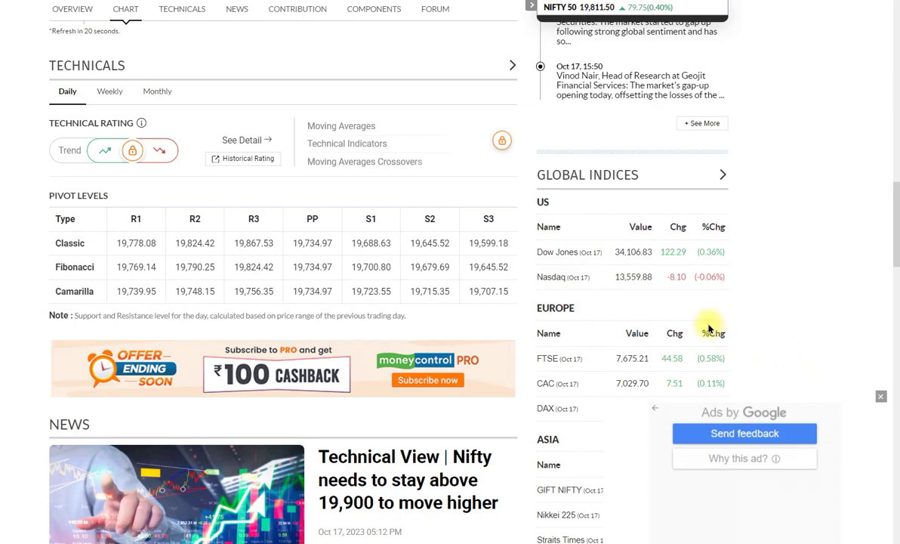
- Highlight the Dow Jones gain of 122.29 (0.36%), then return to the NIFTY 50 overview
drag(660, 253, 725, 252)
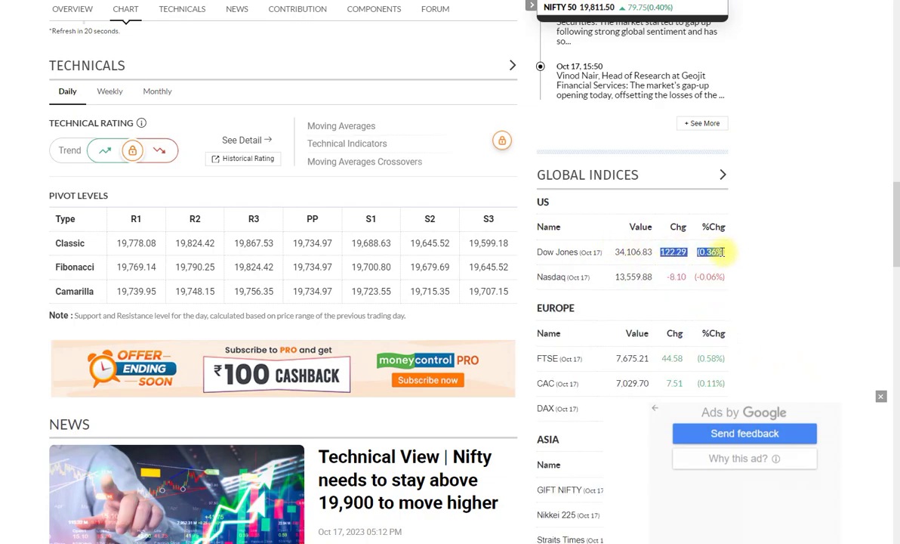
drag(722, 252, 723, 254)
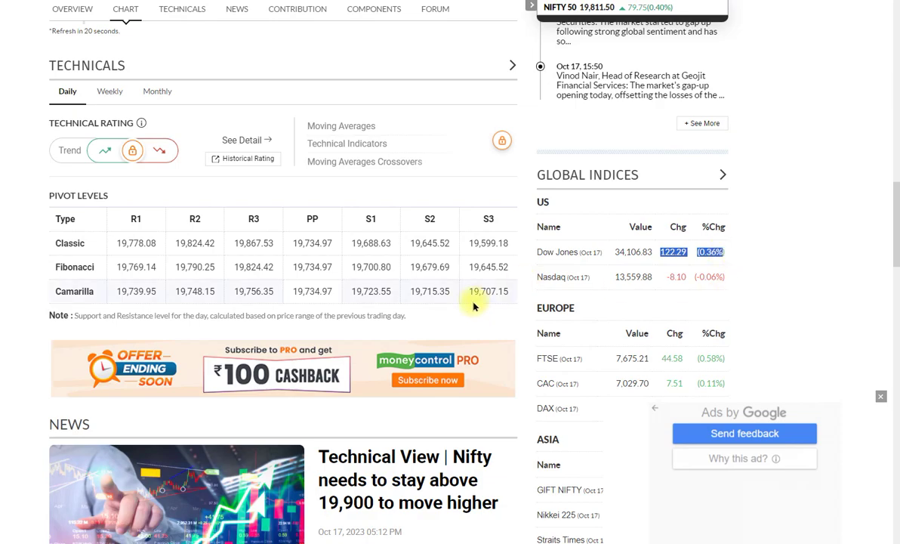
scroll(474, 306, up, 8)
scroll(474, 303, up, 3)
scroll(624, 191, up, 3)
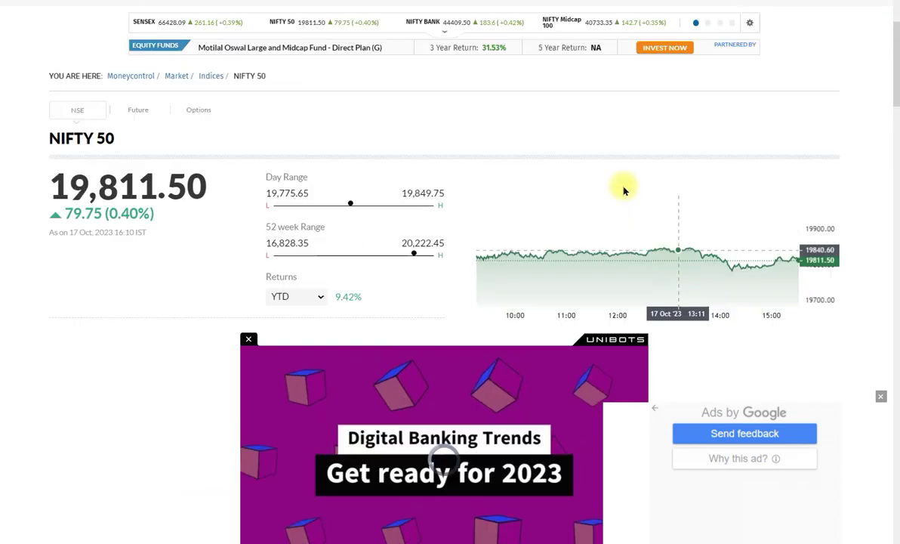
- Close the Unibots video ad covering the NIFTY 50 overview
click(248, 372)
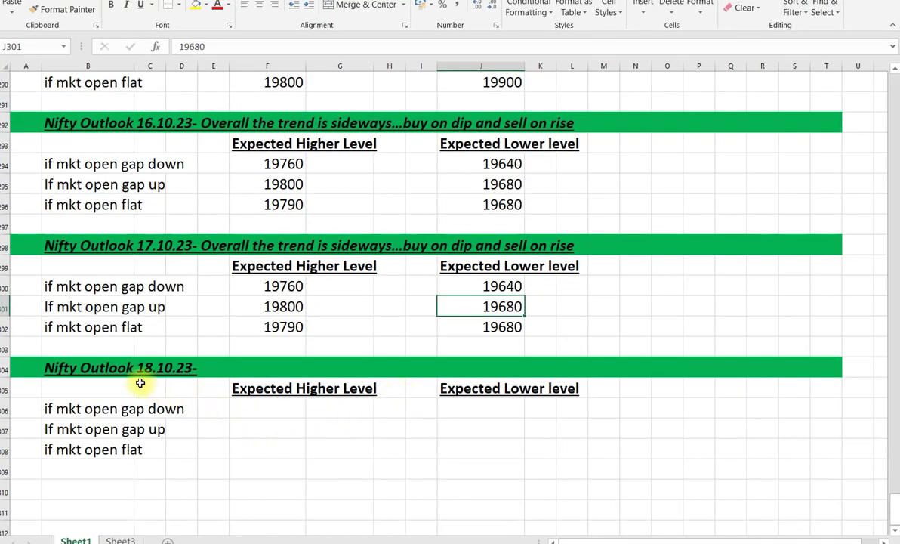
- Append 'Overall the trend is sideways..... Buy on dip and sell on rise' to the B304 heading
click(125, 370)
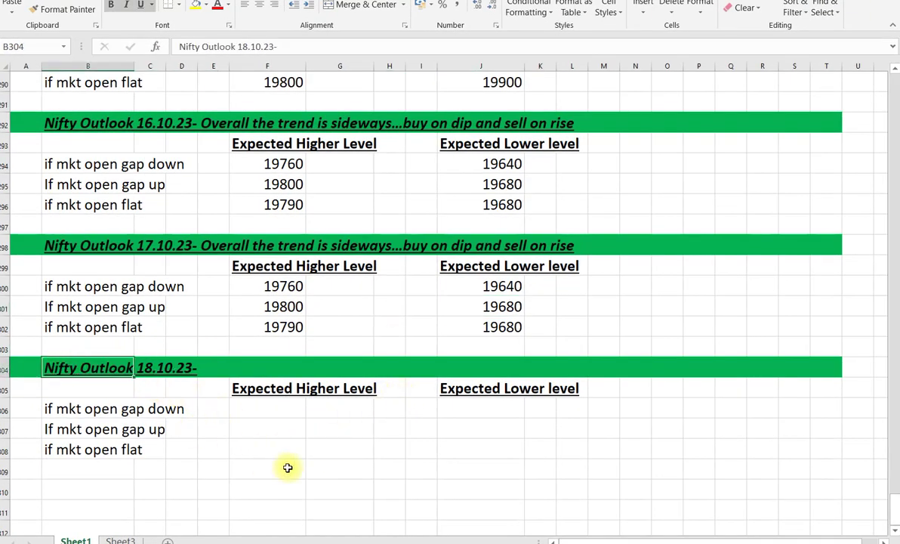
key(F2)
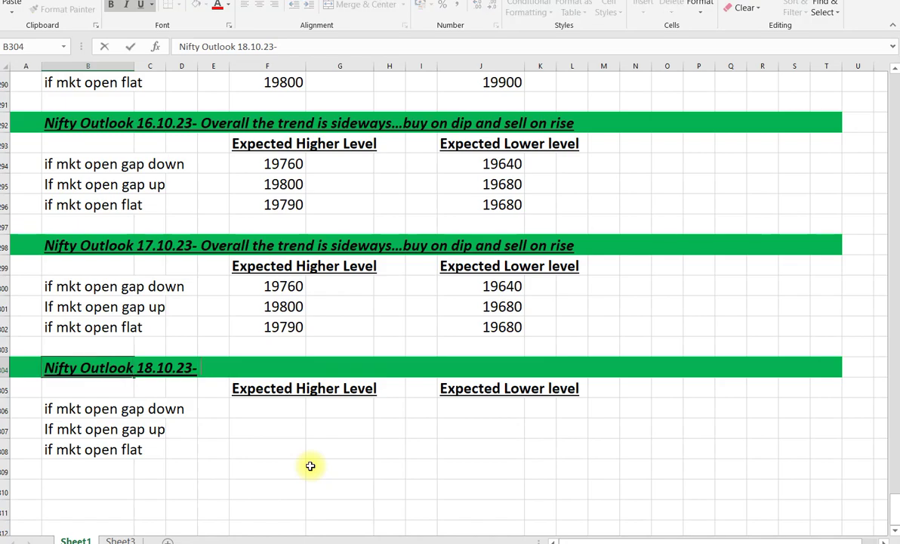
text(Overall the trend is sideways)
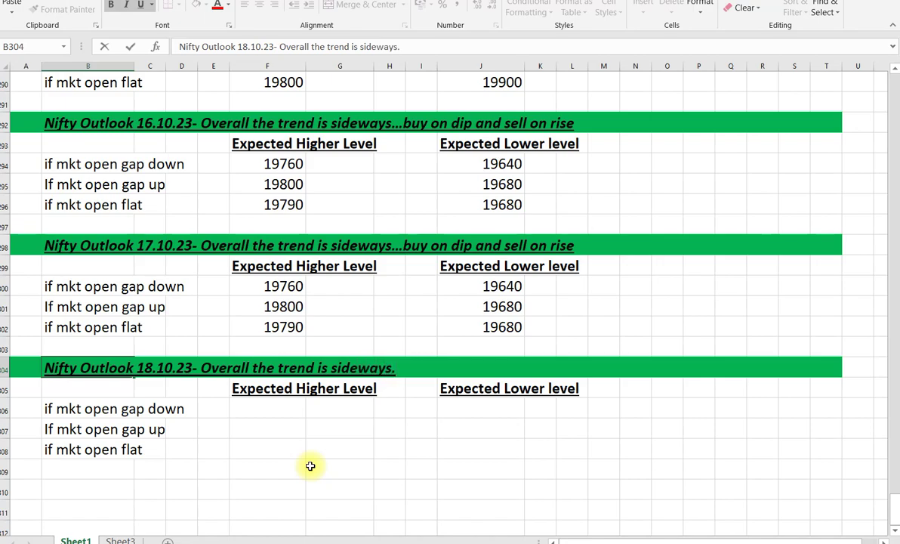
text(..... Buy on dip and)
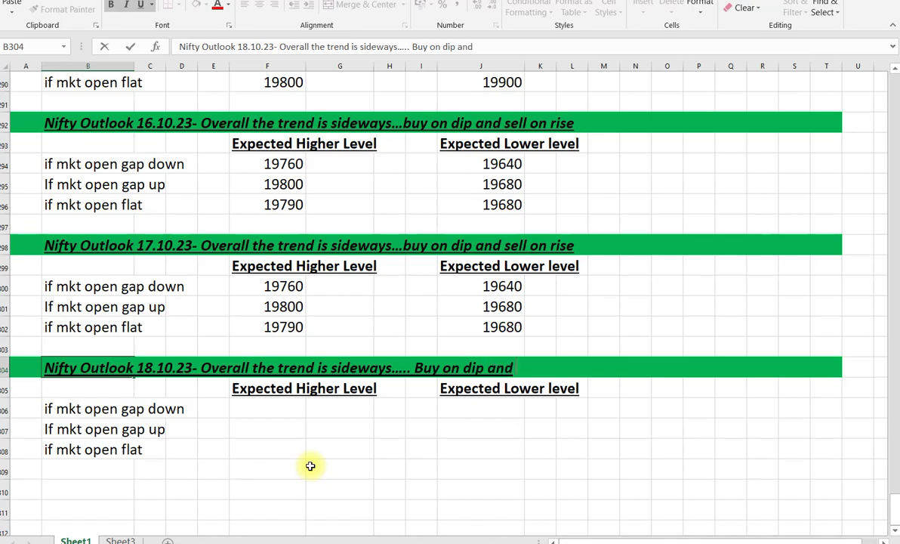
text( dsell)
key(BackSpace)
key(BackSpace)
key(BackSpace)
key(BackSpace)
key(BackSpace)
text(sell on rise)
key(Return)
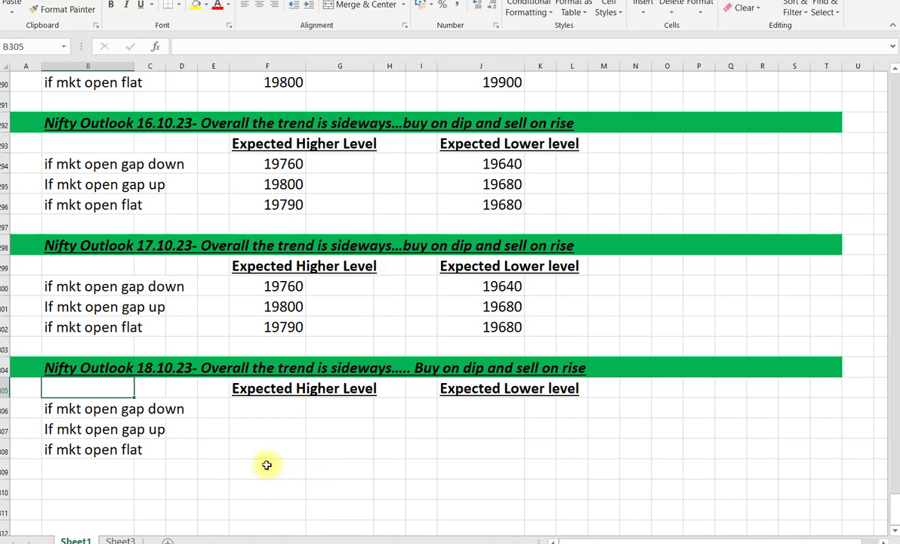
- Enter the gap-down levels: 19840 expected higher and 19680 expected lower
click(243, 412)
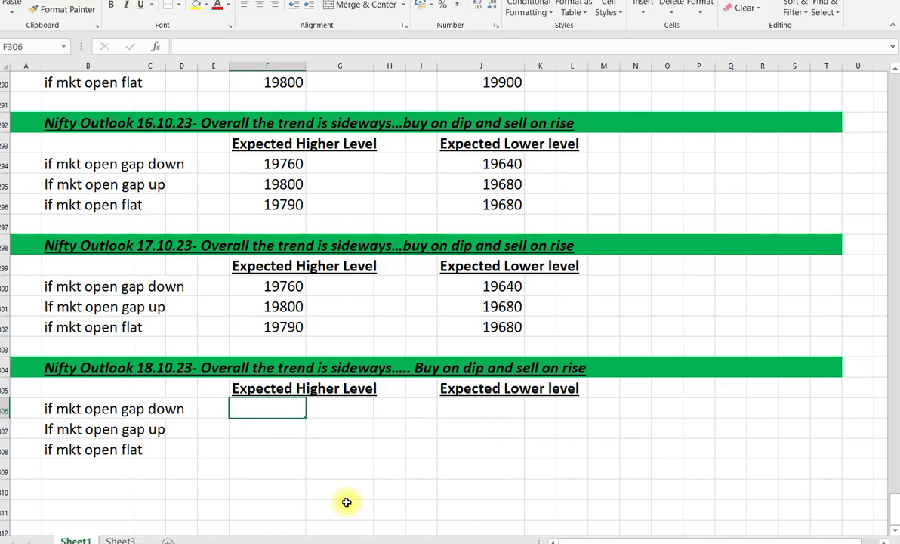
text(1)
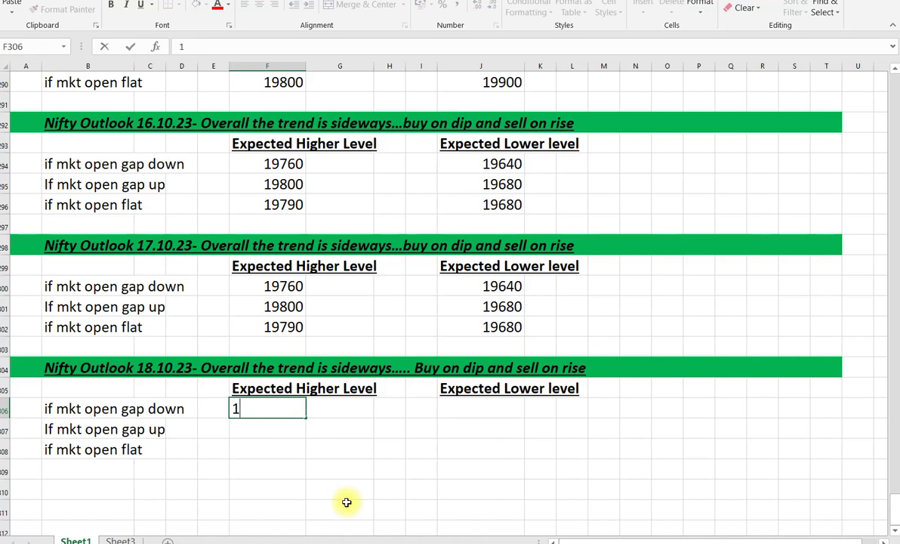
text(9840)
key(Tab)
key(Tab)
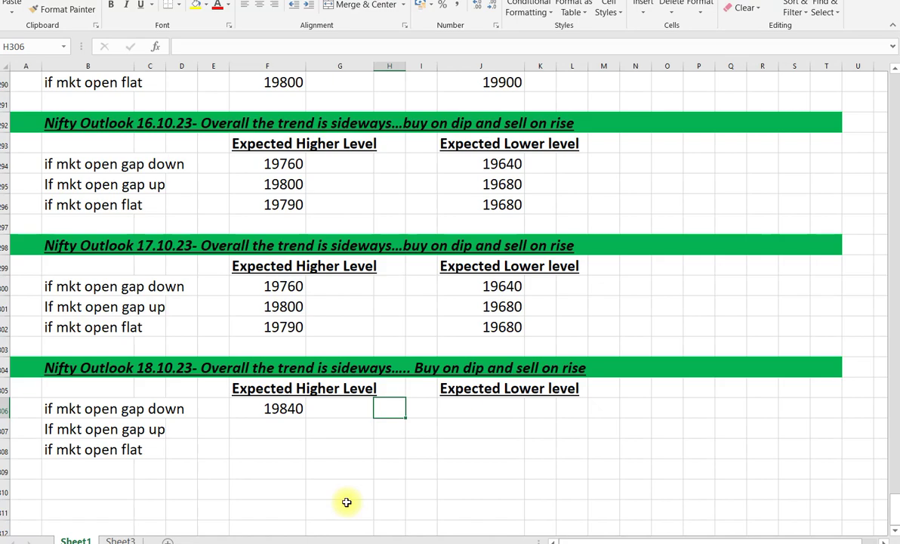
key(Tab)
key(Tab)
text(1968)
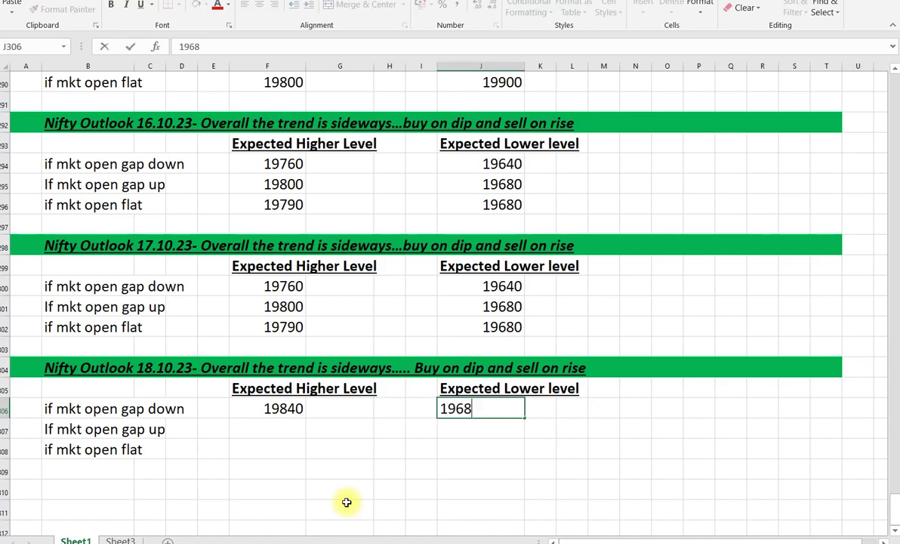
text(0)
key(Return)
- Enter the gap-up levels: 19860 higher (correcting 19850) and 19760 lower
key(Left)
key(Left)
key(Left)
key(Left)
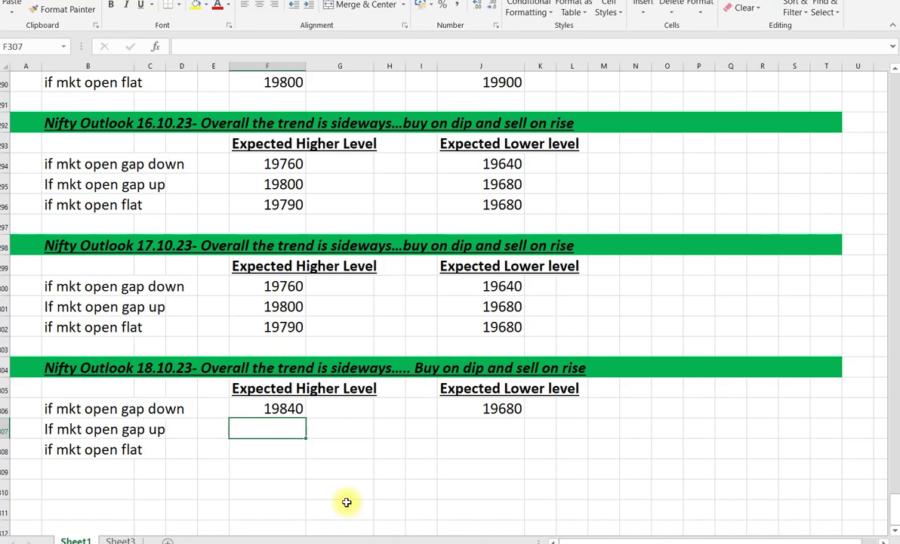
text(19850)
key(Right)
key(Right)
key(Right)
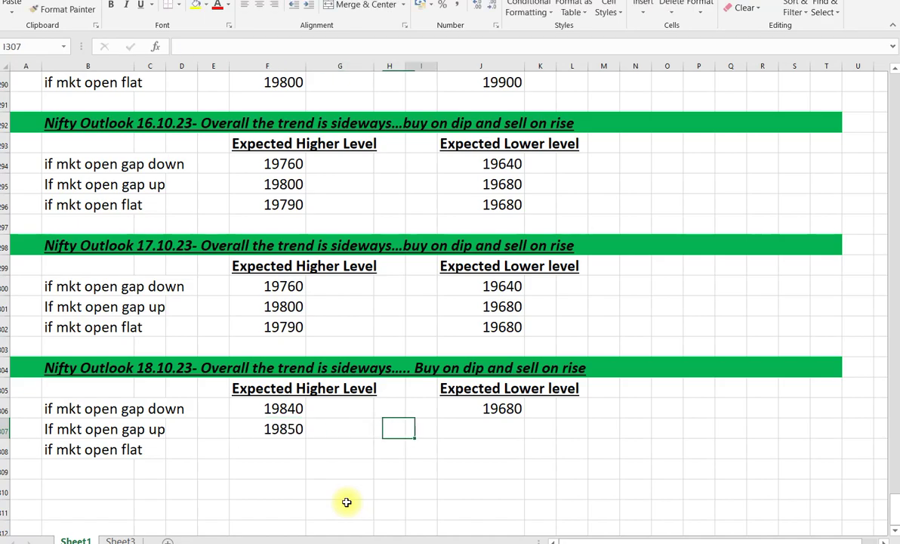
key(Right)
key(Left)
key(Left)
key(Left)
key(Left)
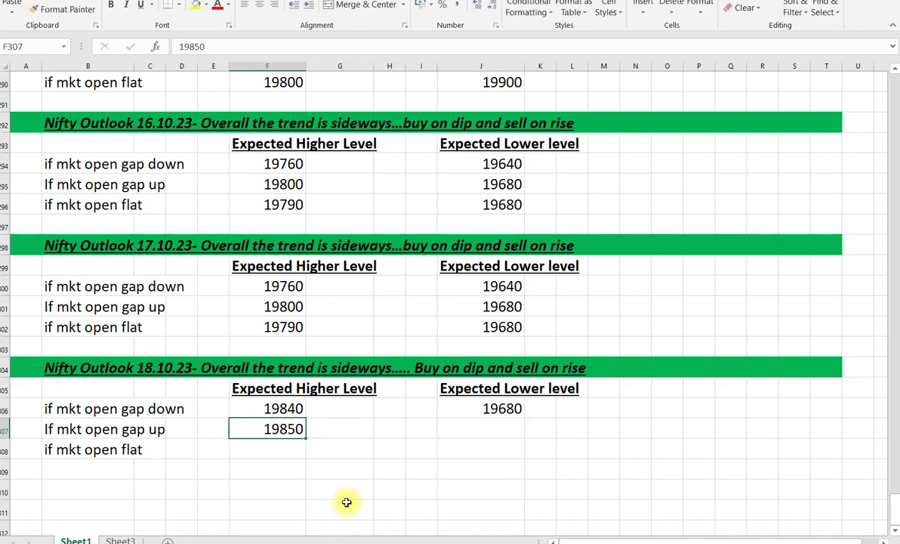
text(19860)
key(Right)
key(Right)
key(Right)
key(Right)
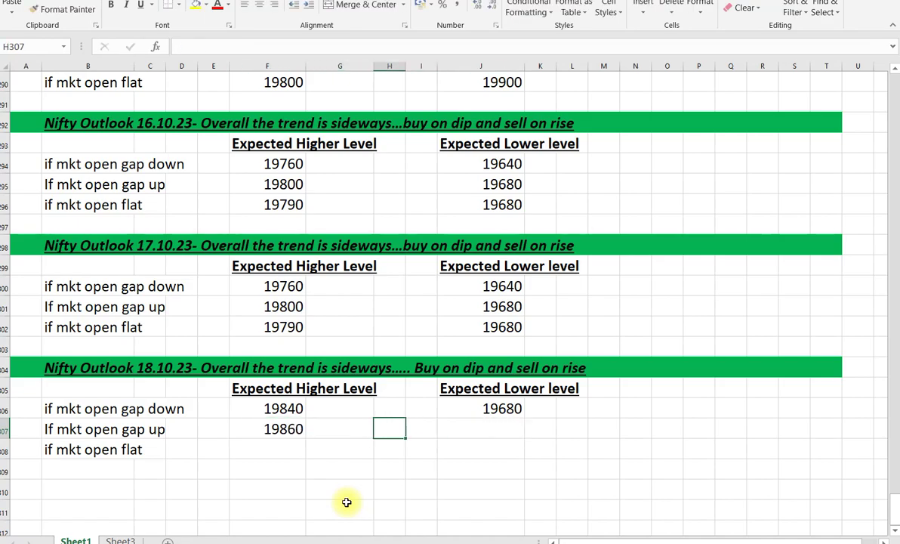
text(19760)
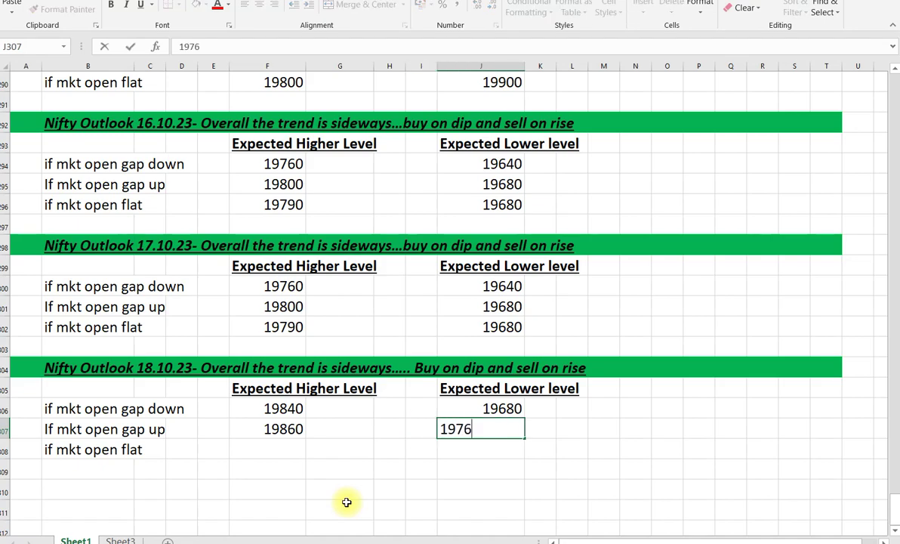
key(Return)
- Enter the flat-open levels: 19835 expected higher and 19730 expected lower
key(Left)
key(Left)
key(Left)
key(Left)
key(Left)
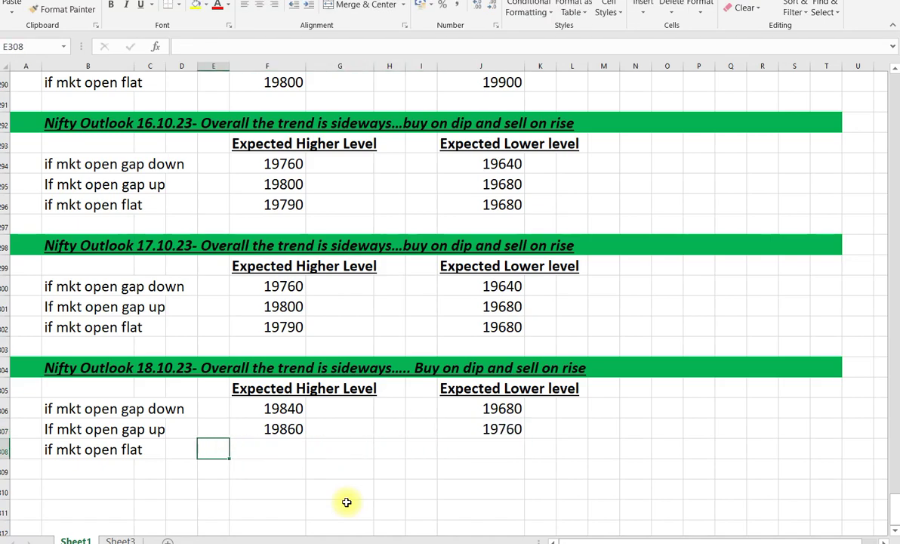
key(Right)
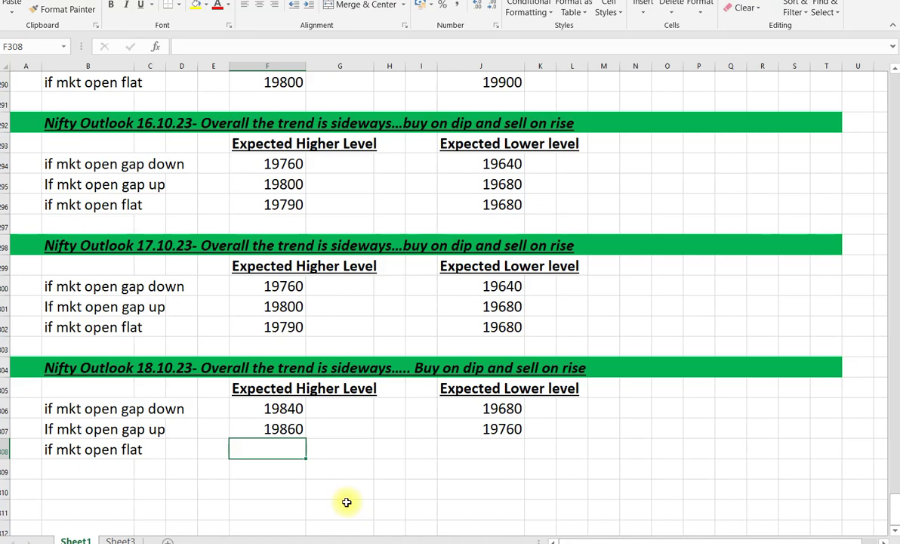
text(19835)
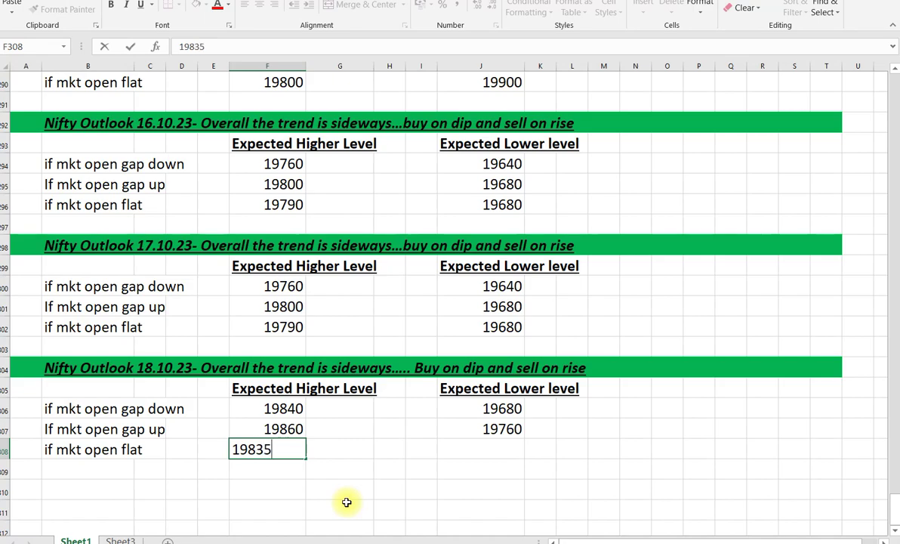
key(Right)
key(Right)
key(Right)
key(Right)
text(197)
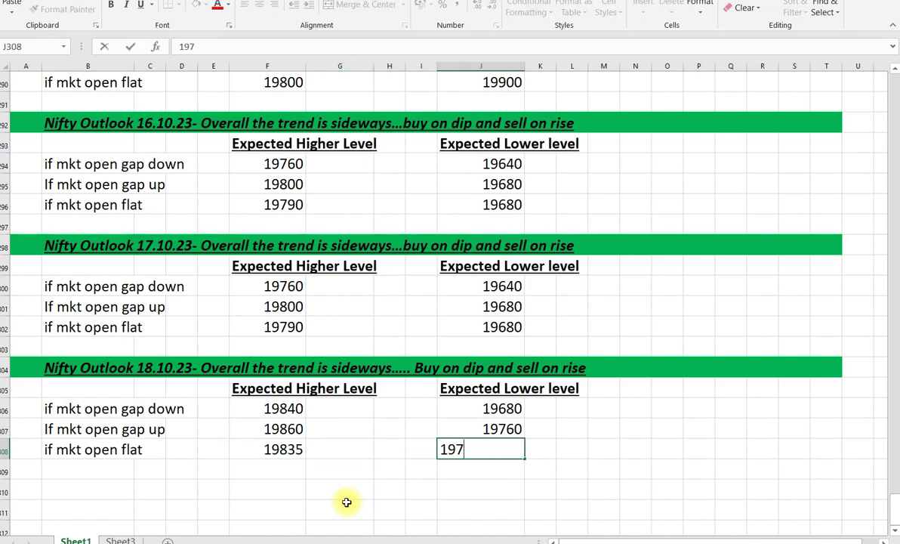
text(30)
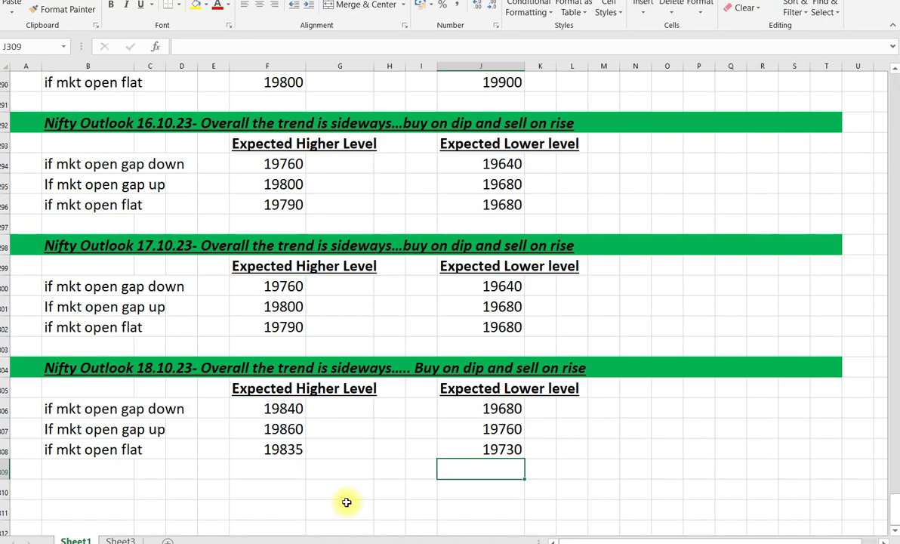
- Enter a contact phone number in G309 and widen column G so it displays in full
click(347, 476)
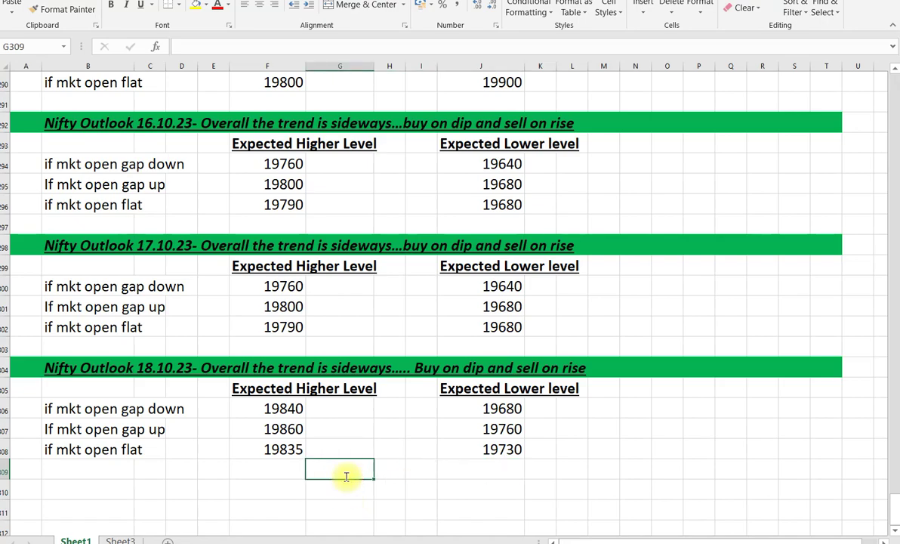
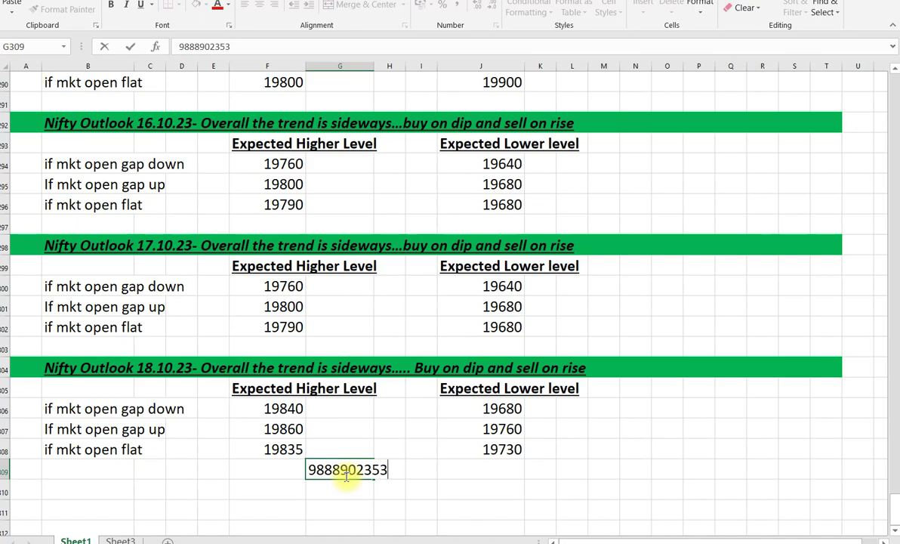
click(512, 452)
click(542, 477)
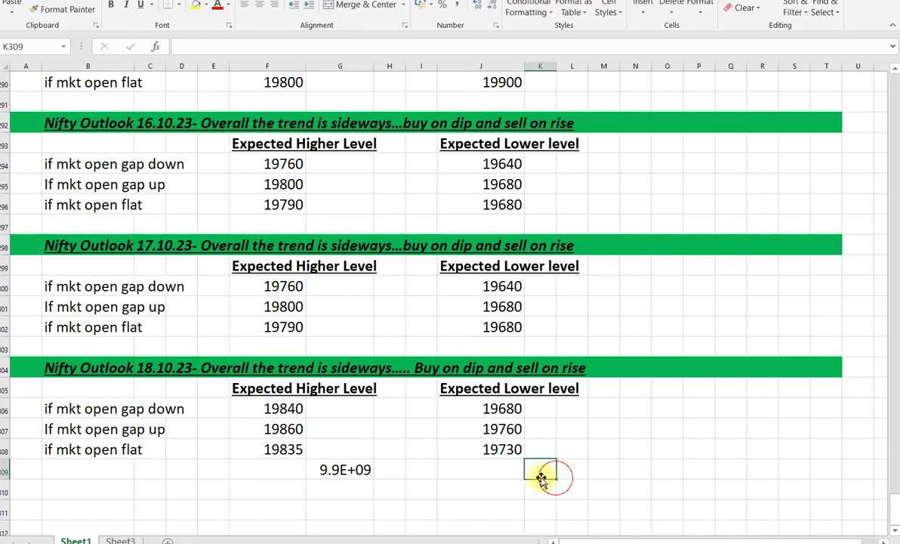
click(359, 470)
drag(374, 66, 396, 66)
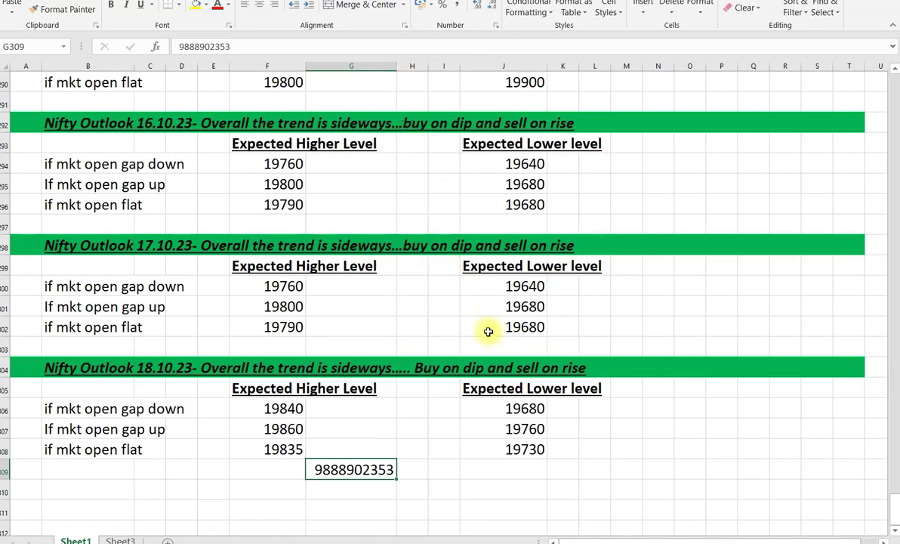